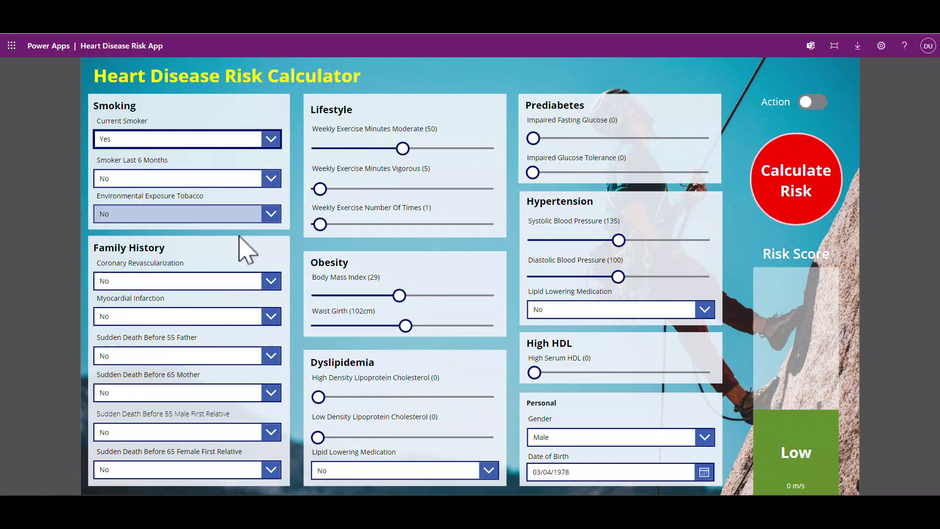
# Calculate the heart disease risk with Coronary Revascularization set to Yes and all three weekly exercise values set to 0.
pyautogui.click(248, 282)
pyautogui.click(237, 301)
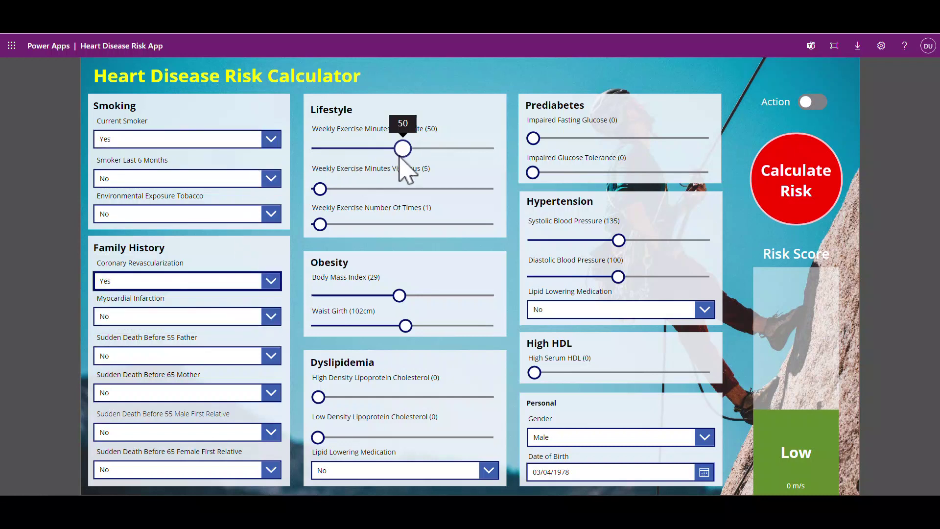
pyautogui.moveTo(402, 149); pyautogui.dragTo(318, 148)
pyautogui.moveTo(324, 191); pyautogui.dragTo(316, 191)
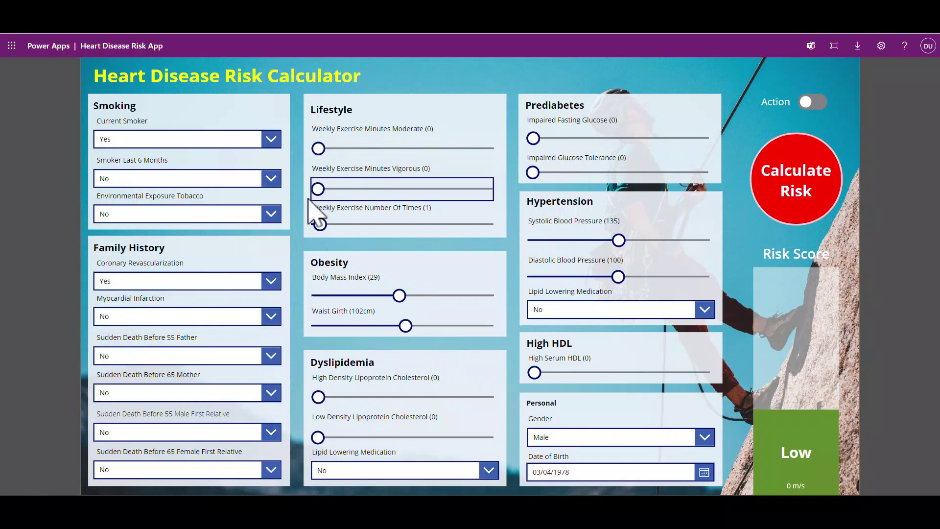
pyautogui.moveTo(321, 224); pyautogui.dragTo(318, 224)
pyautogui.click(791, 193)
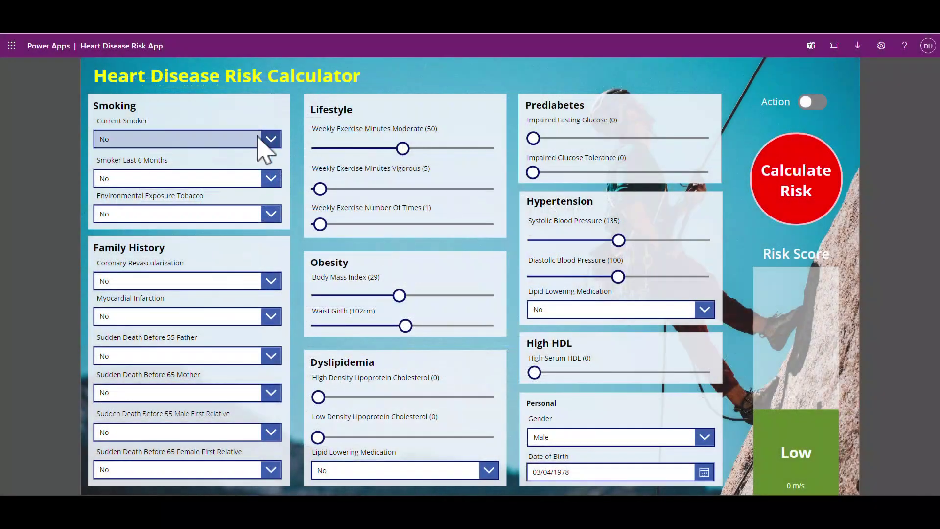
# Set both Current Smoker and Coronary Revascularization to Yes.
pyautogui.click(258, 139)
pyautogui.click(254, 159)
pyautogui.click(238, 282)
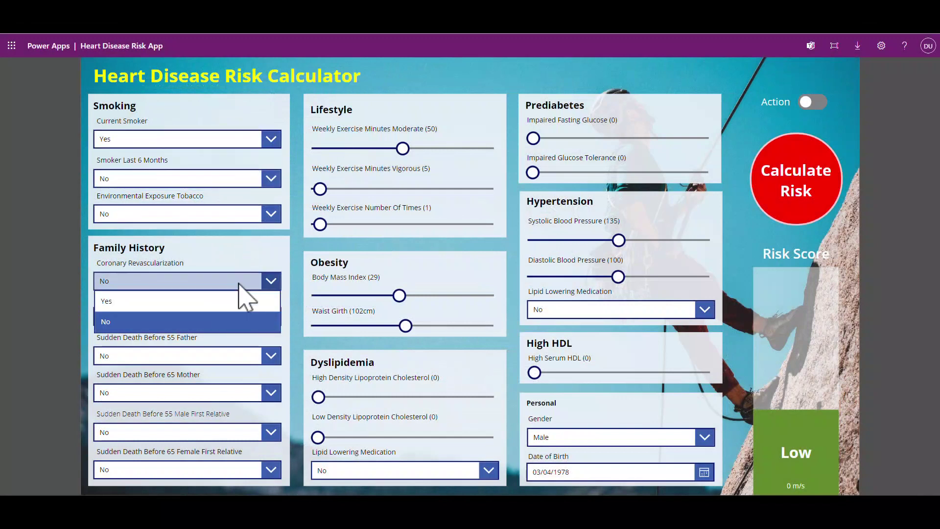
pyautogui.click(241, 302)
# Calculate the risk with all three weekly exercise values reduced to 0, and open the risk score's messages.
pyautogui.moveTo(402, 148); pyautogui.dragTo(312, 153)
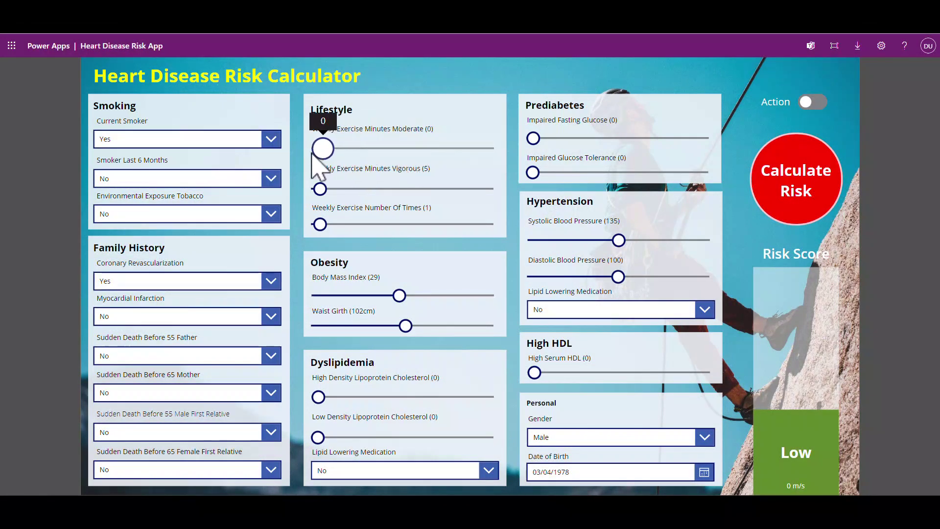
pyautogui.moveTo(319, 189); pyautogui.dragTo(318, 190)
pyautogui.moveTo(320, 224); pyautogui.dragTo(318, 225)
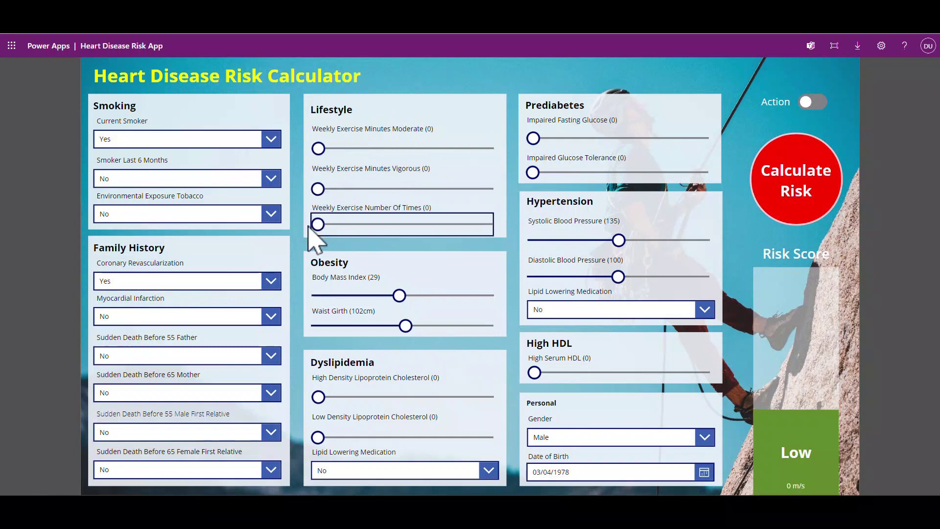
pyautogui.click(793, 199)
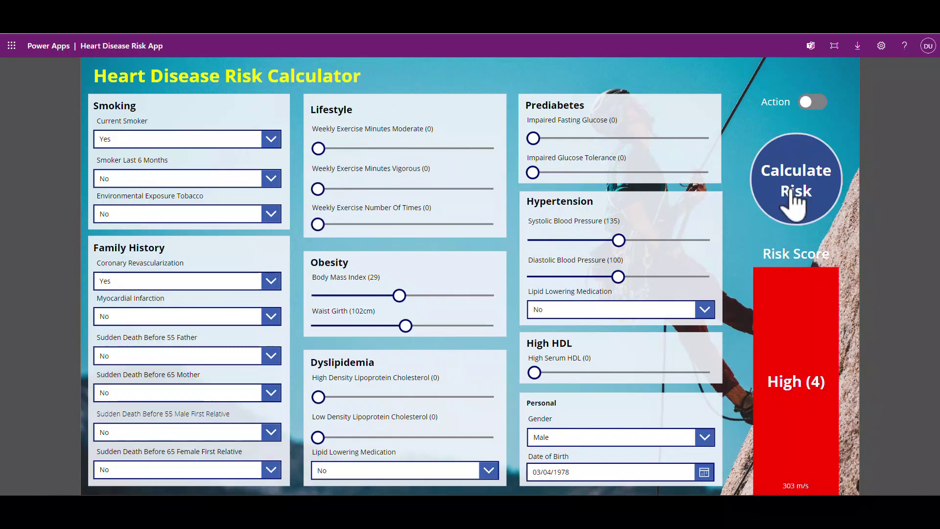
pyautogui.click(796, 377)
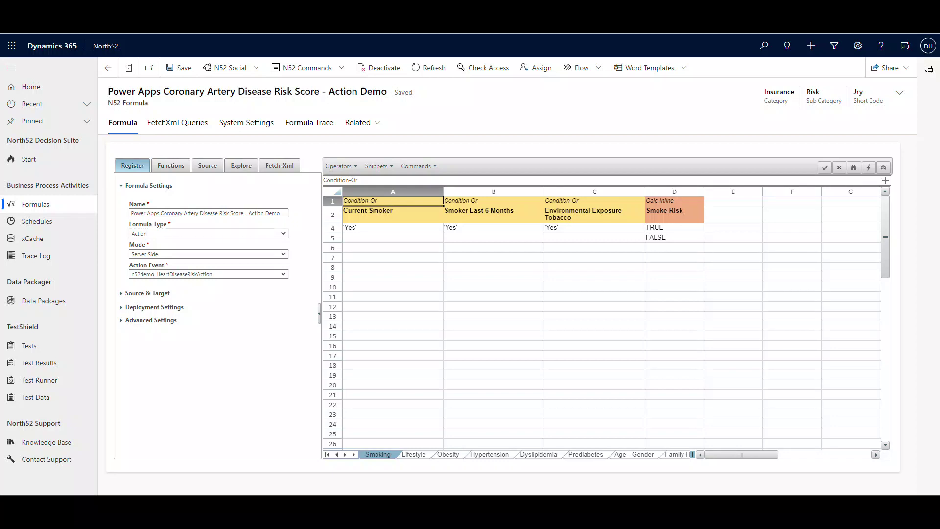
# Inspect the Global Calculations formulas for both PowerAppJSON rows and Current Smoker in the North52 decision table.
pyautogui.click(207, 166)
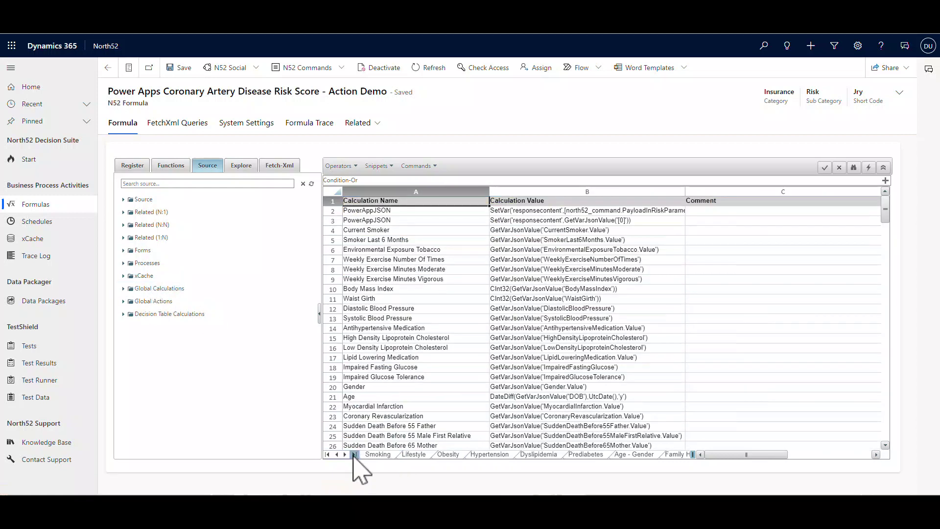
pyautogui.click(354, 455)
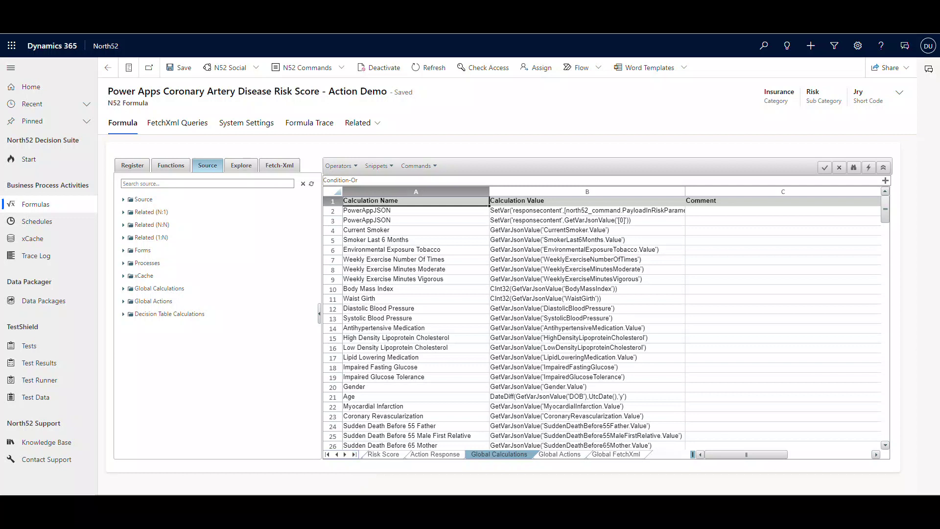
pyautogui.click(526, 211)
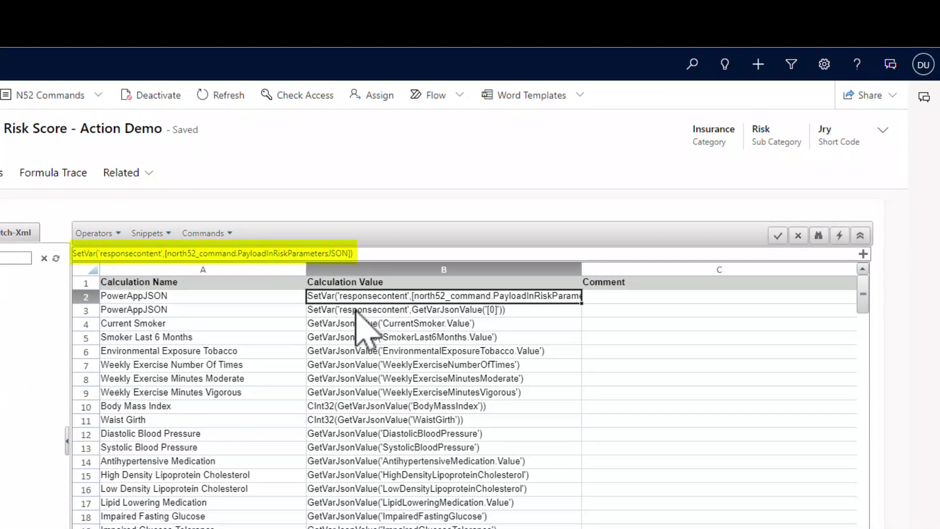
pyautogui.click(356, 310)
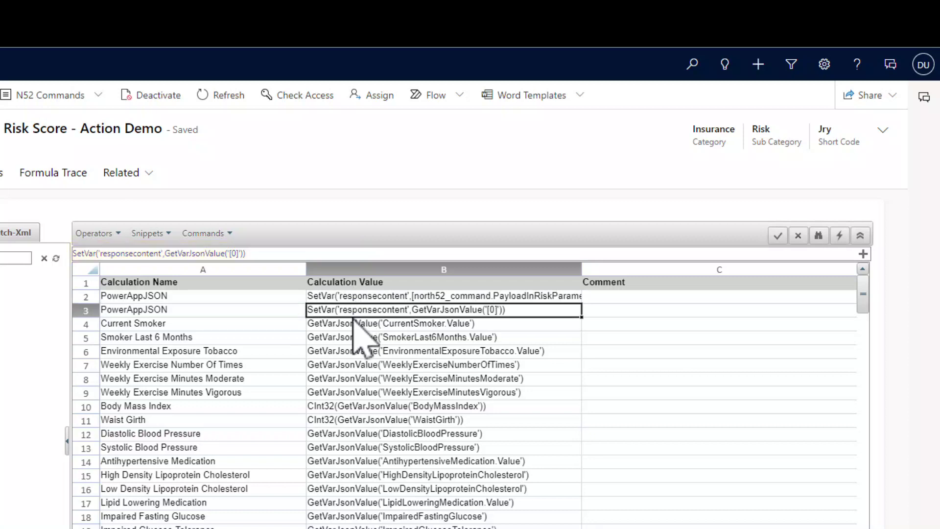
pyautogui.click(342, 324)
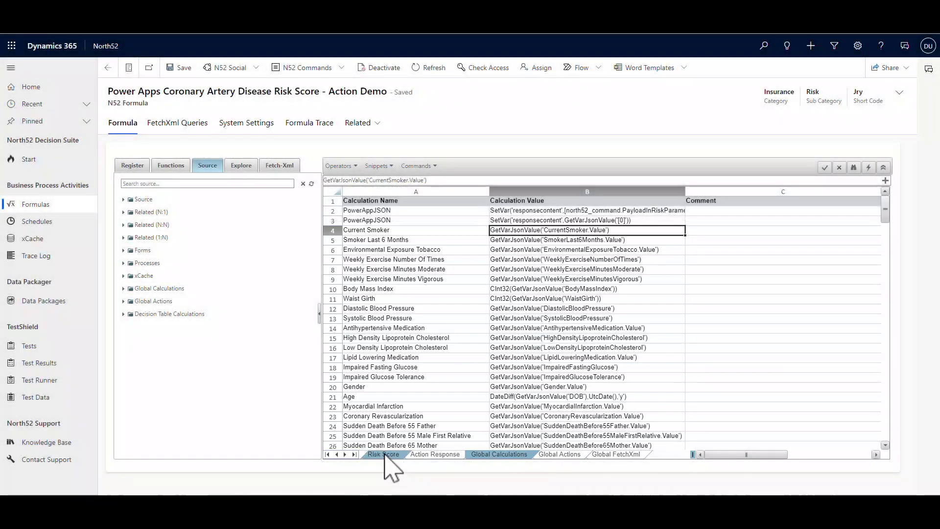
# Examine the Risk Score sheet in a widened grid, checking the Risk Score column, the Messages JSON column and the Smoke Risk message formula.
pyautogui.click(384, 455)
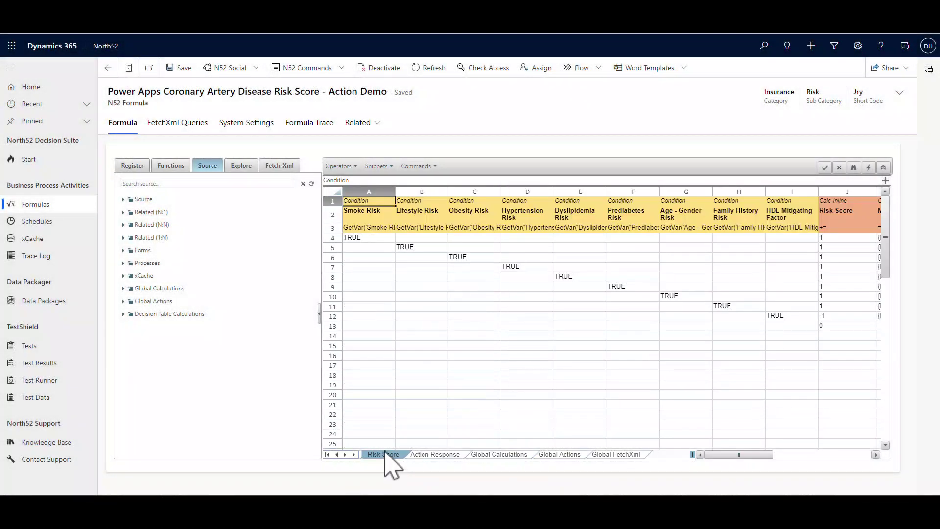
pyautogui.click(318, 309)
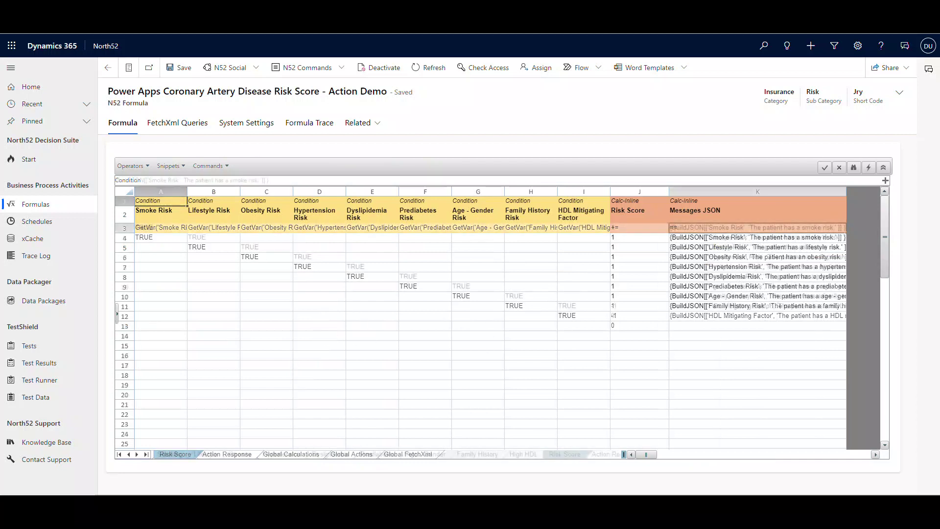
pyautogui.click(648, 192)
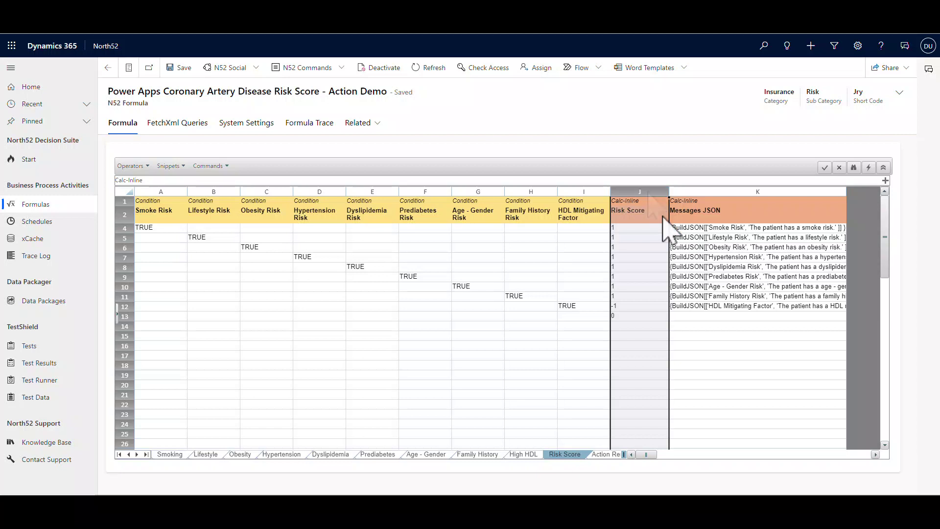
pyautogui.click(759, 192)
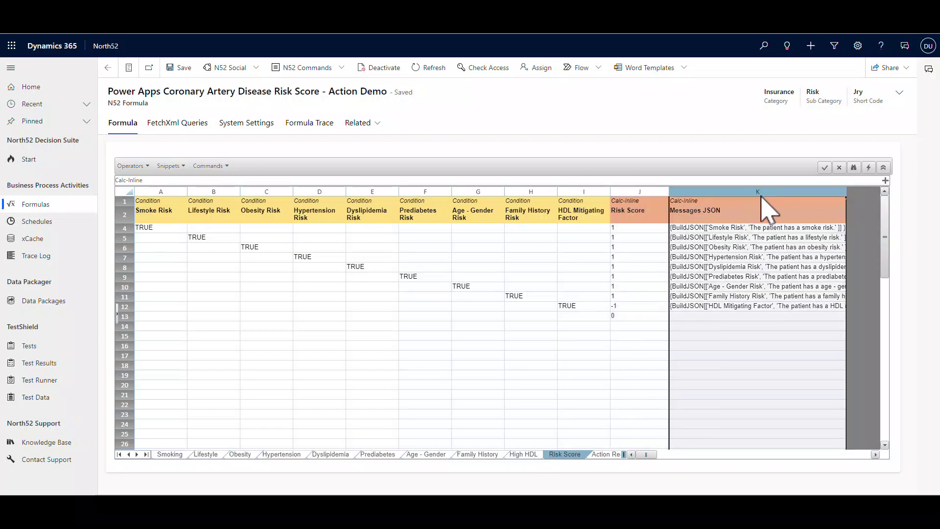
pyautogui.click(757, 228)
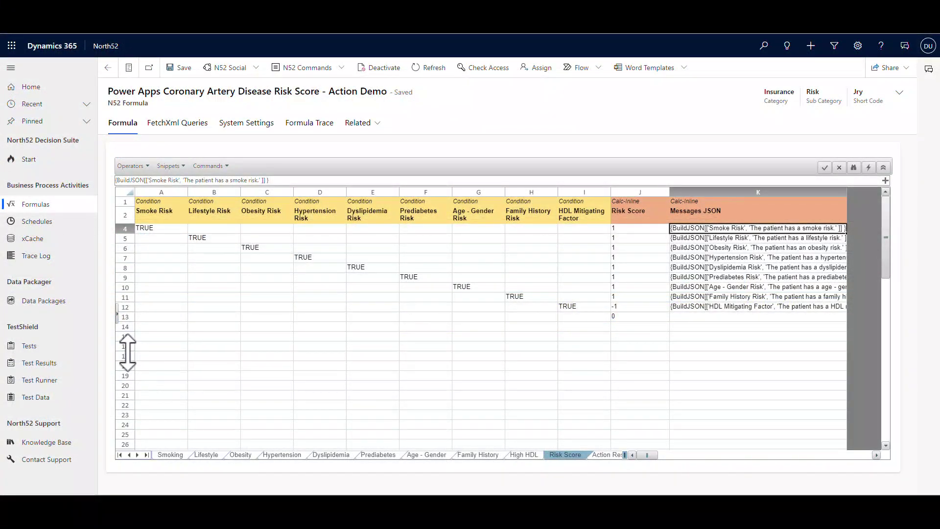
# Restore the source pane and inspect the full BuildJSON action value on the Global Actions sheet.
pyautogui.click(117, 316)
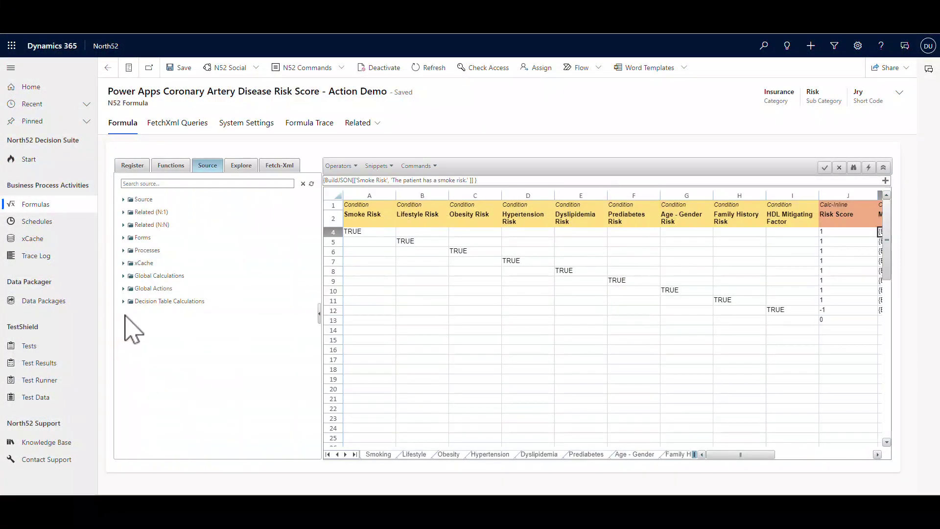
pyautogui.click(149, 292)
pyautogui.click(543, 212)
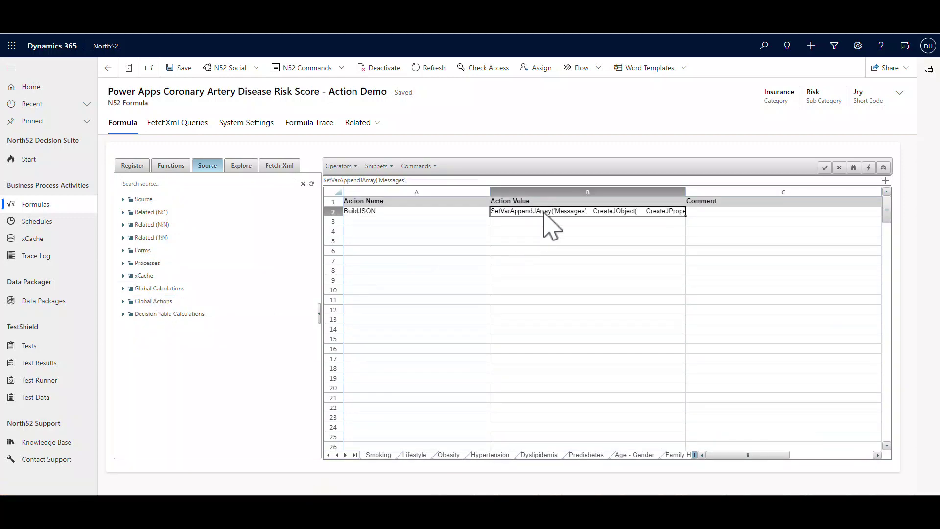
pyautogui.click(869, 168)
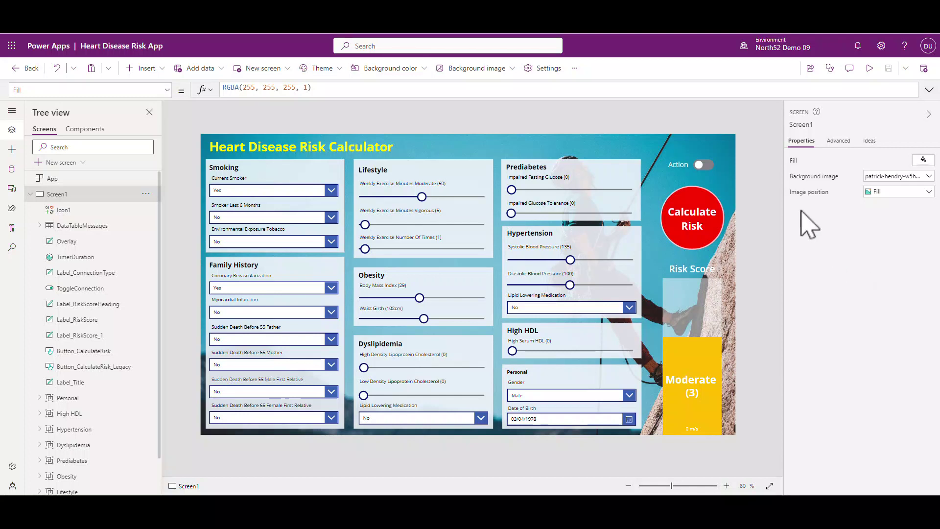
# In the Power Apps editor, select the Calculate Risk button and trigger the risk score label to show its messages.
pyautogui.click(701, 231)
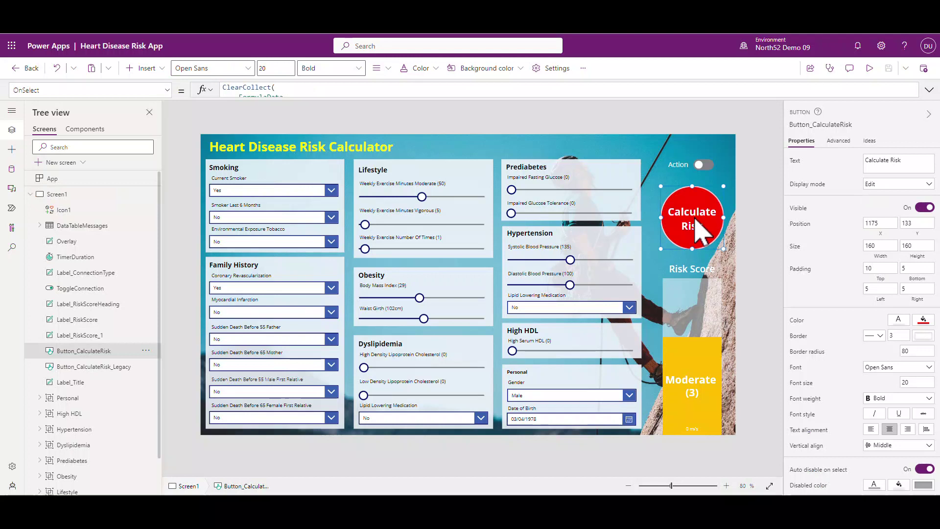
pyautogui.keyDown('alt'); pyautogui.click(702, 381); pyautogui.keyUp('alt')
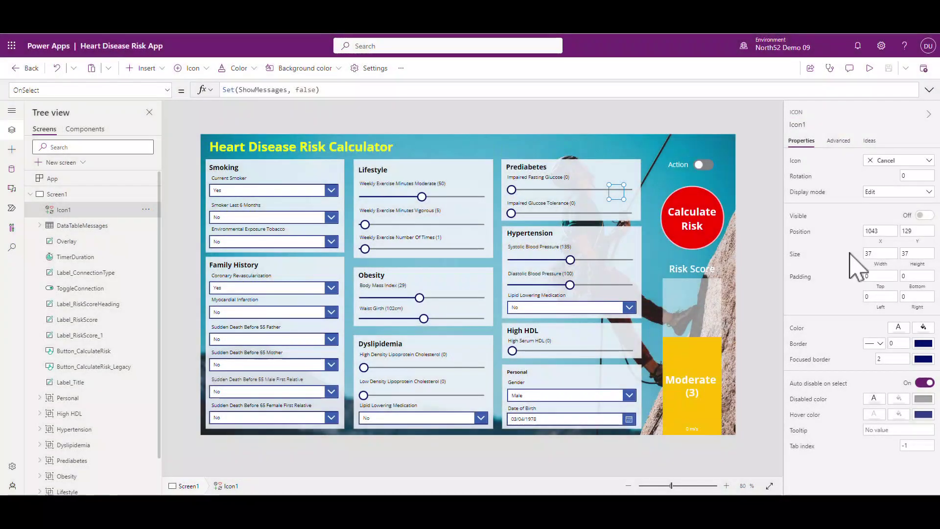
# Review the Calculate Risk button's full OnSelect formula, from the FormulaData collection to the custom action call and risk message assignment.
pyautogui.click(701, 218)
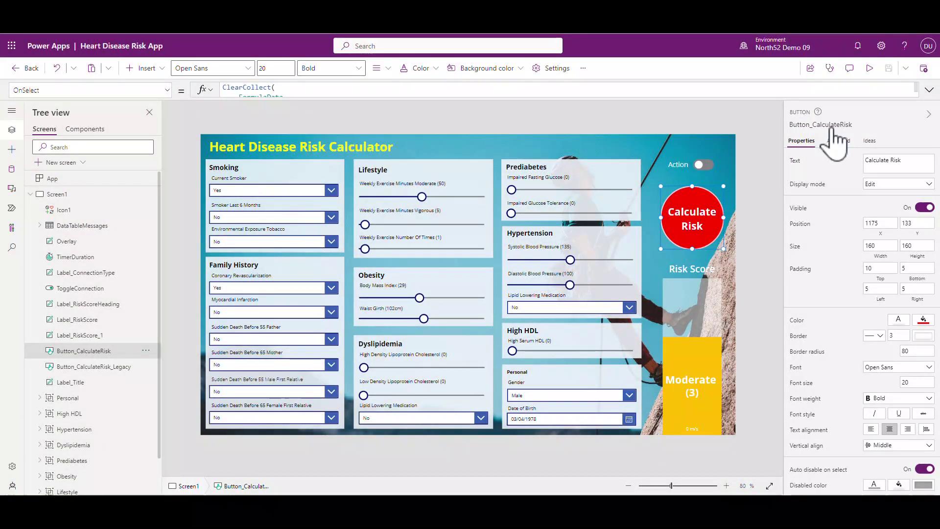
pyautogui.click(929, 90)
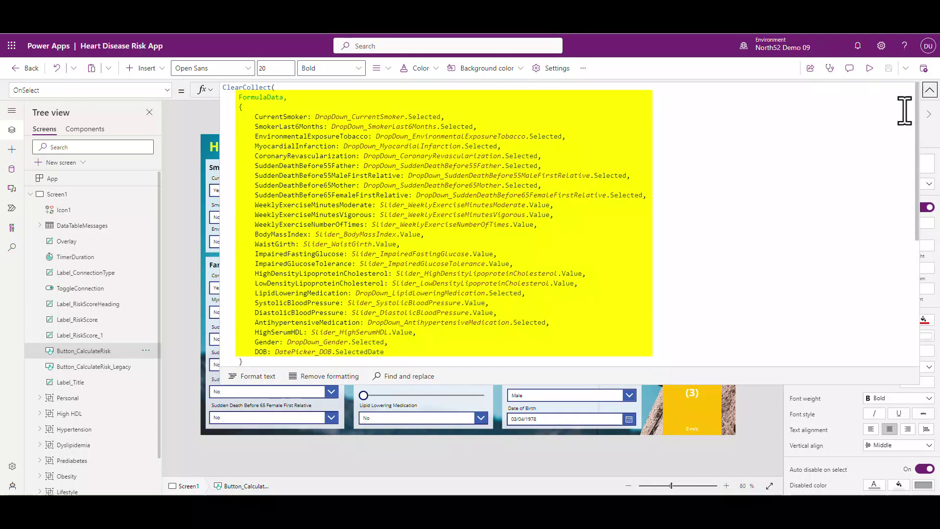
pyautogui.scroll(-5, 921, 196)
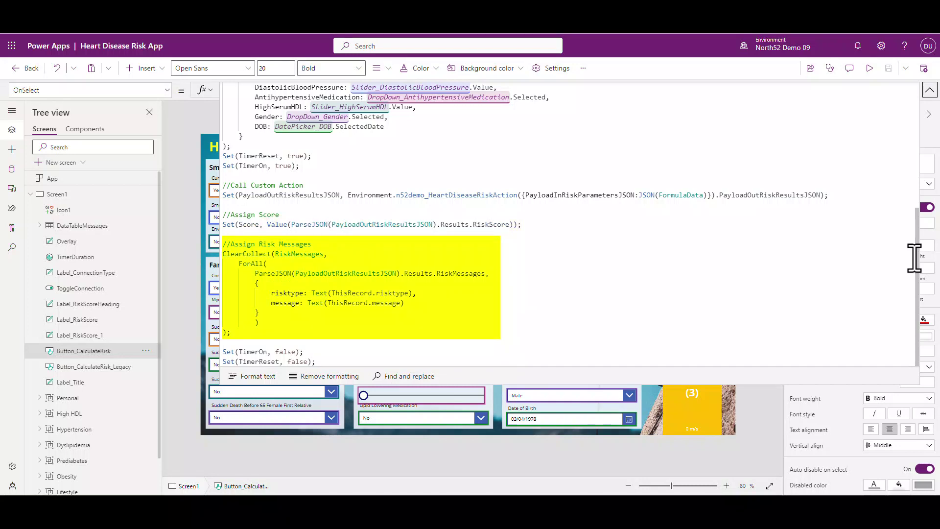
pyautogui.click(929, 90)
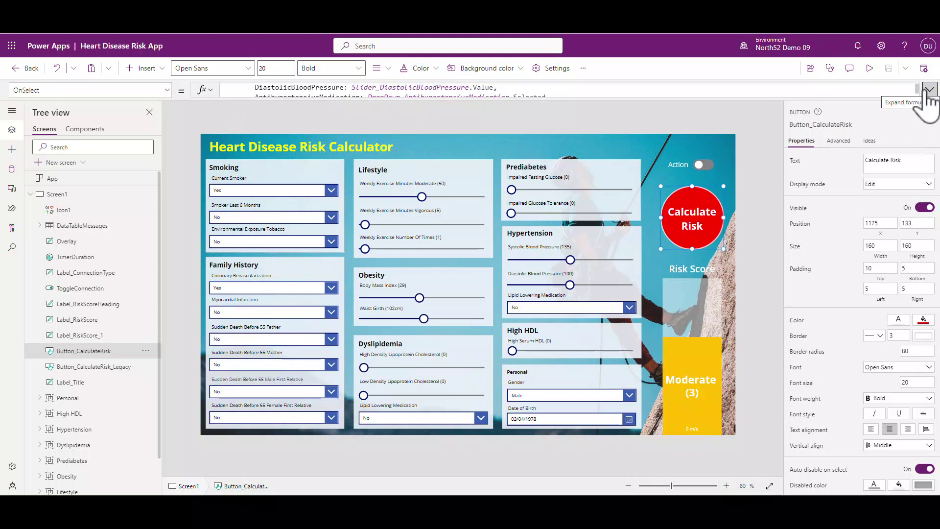
# Inspect the Items formula of DataTableMessages and preview the records in the RiskMessages table.
pyautogui.click(80, 226)
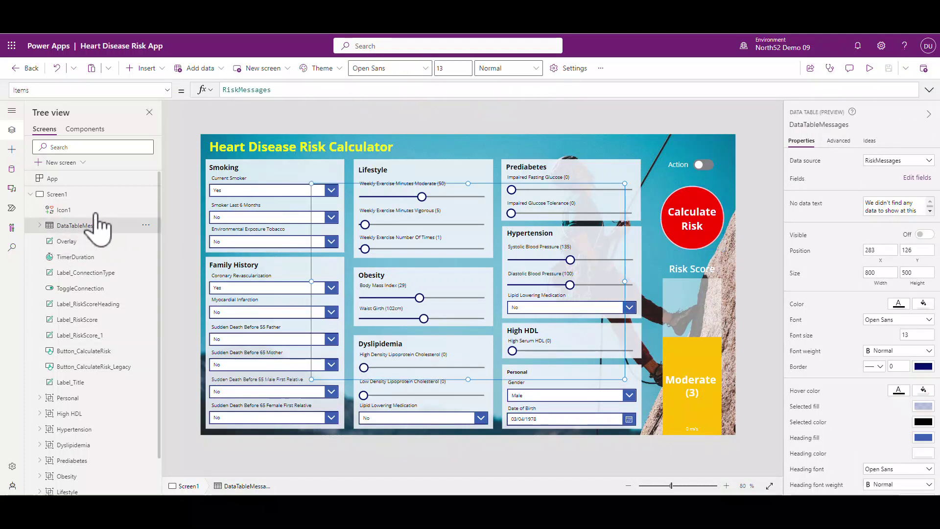
pyautogui.click(245, 90)
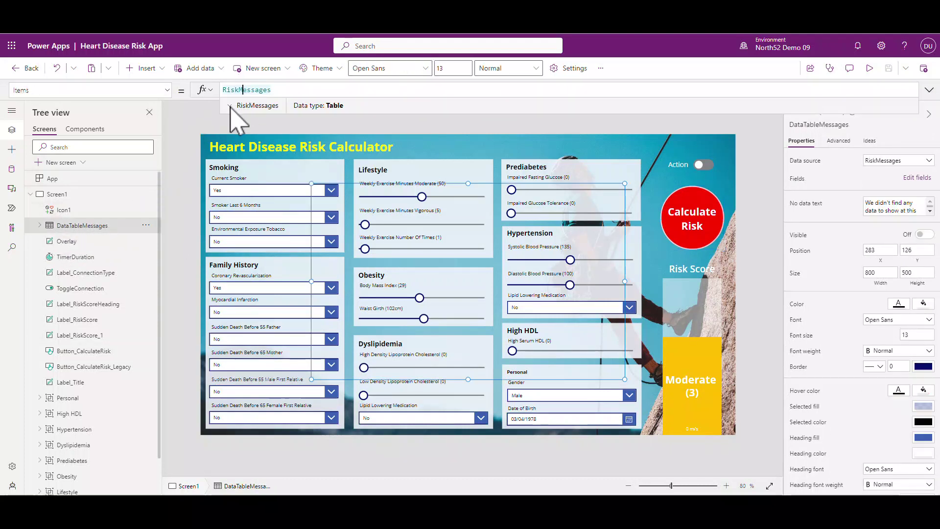
pyautogui.click(230, 105)
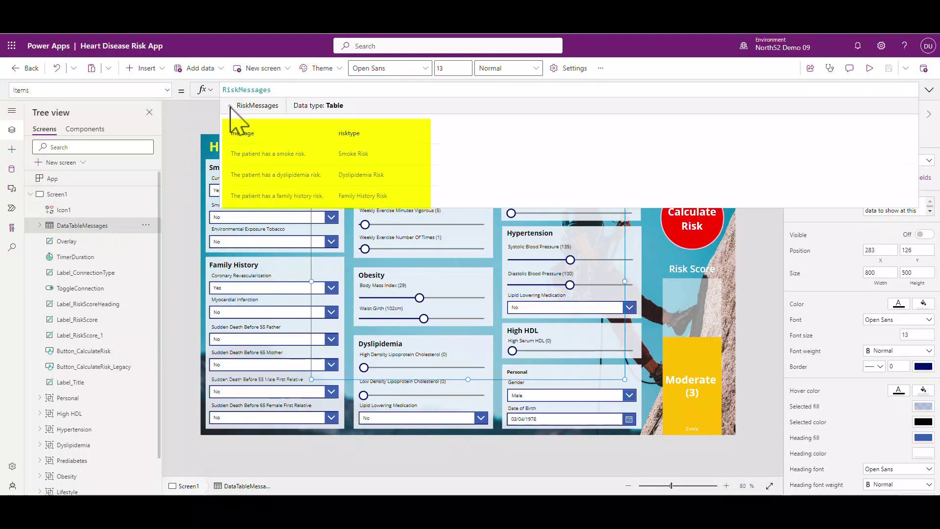